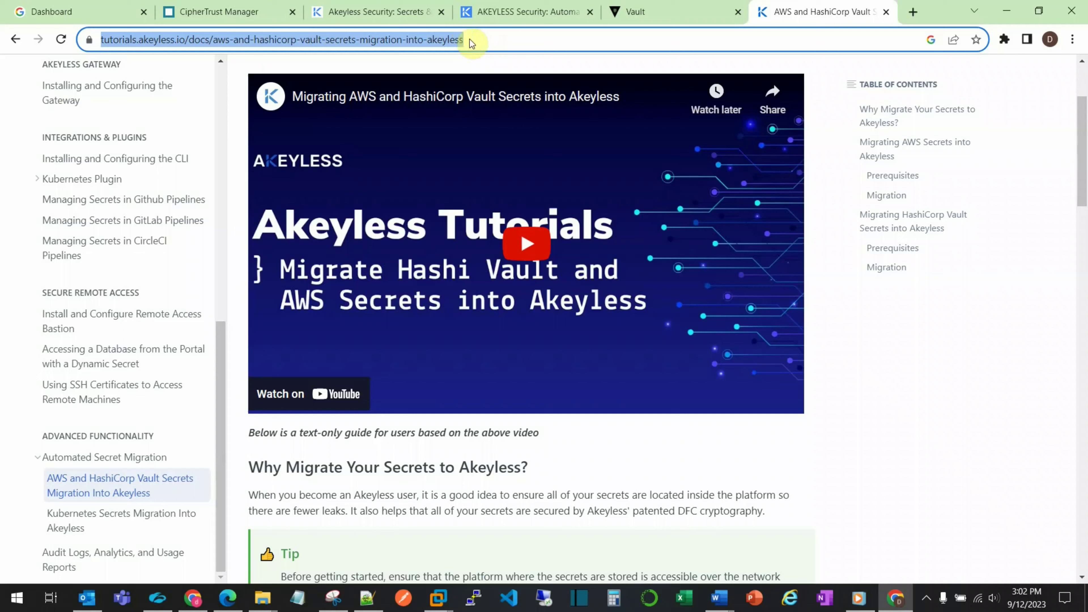
- Scroll the Akeyless tutorial to its HashiCorp Vault migration steps, then show the open VMware windows
scroll(549, 359, "down", 10)
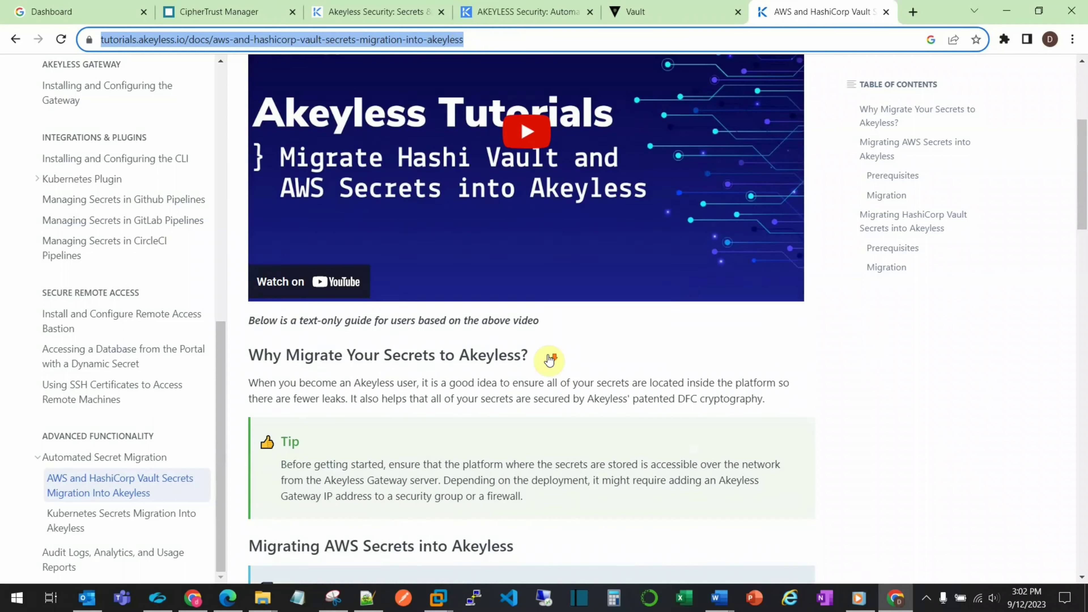
scroll(549, 360, "down", 5)
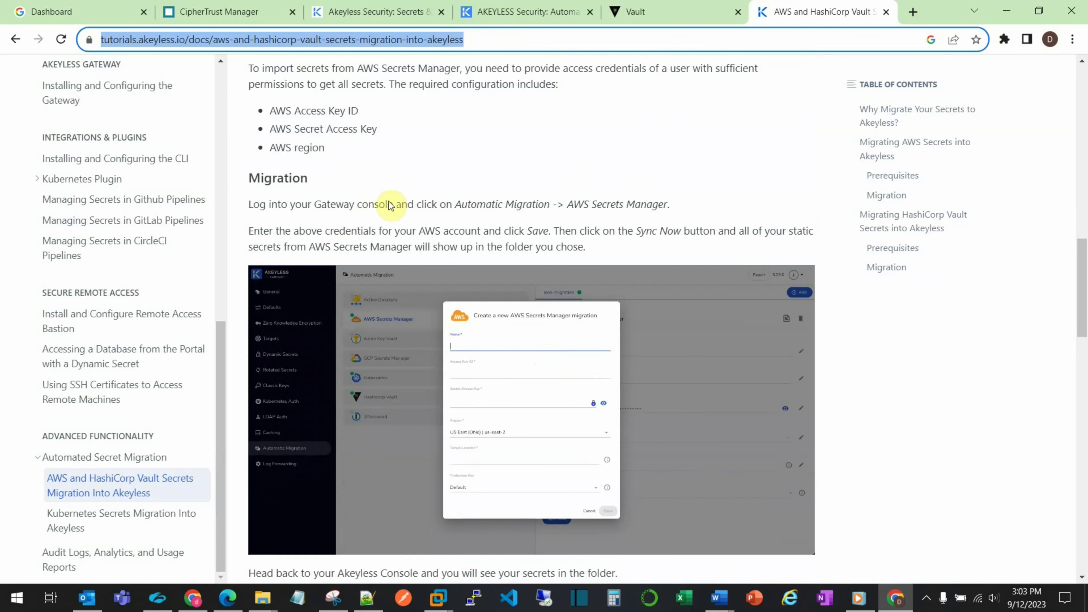
scroll(461, 195, "down", 2)
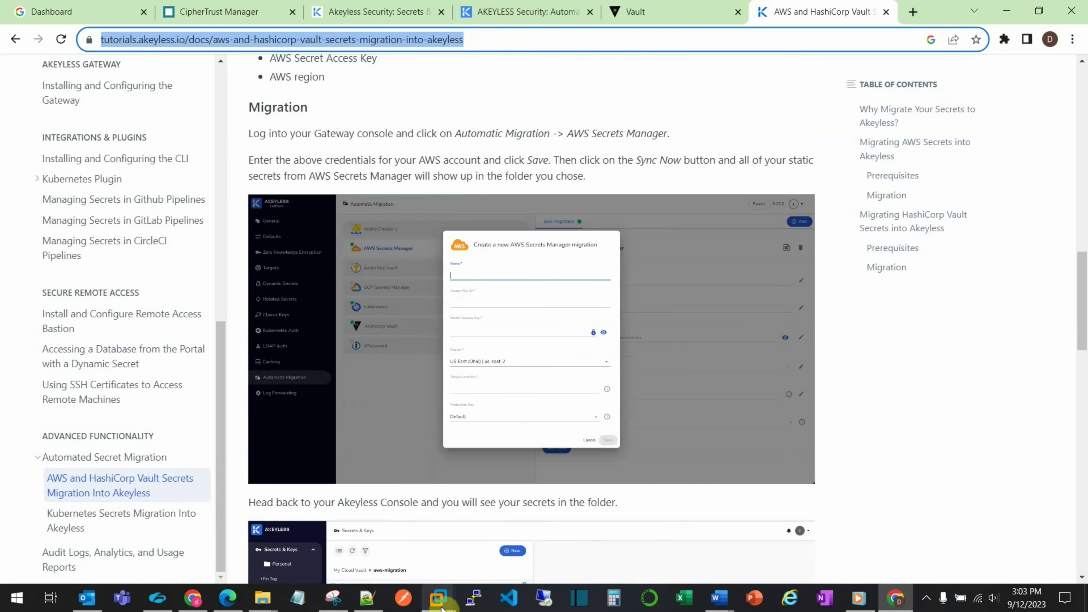
left_click(438, 597)
- In the Ubuntu VM terminal, run gateway-create-migration to create migrate-hashi-vault targeting /se-accounts/hashi-vault
left_click(561, 527)
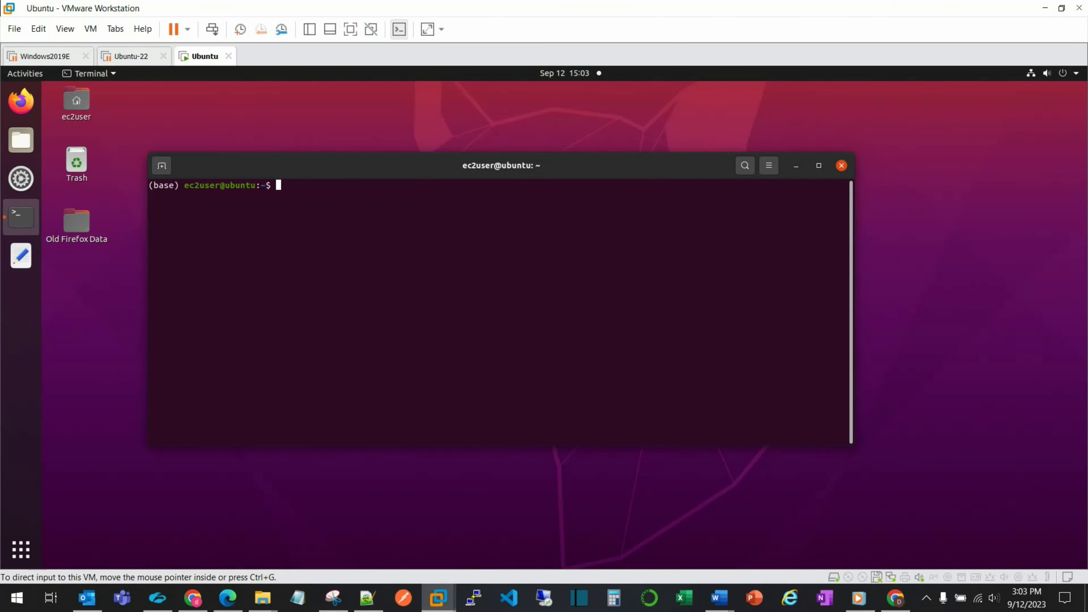
left_click(367, 596)
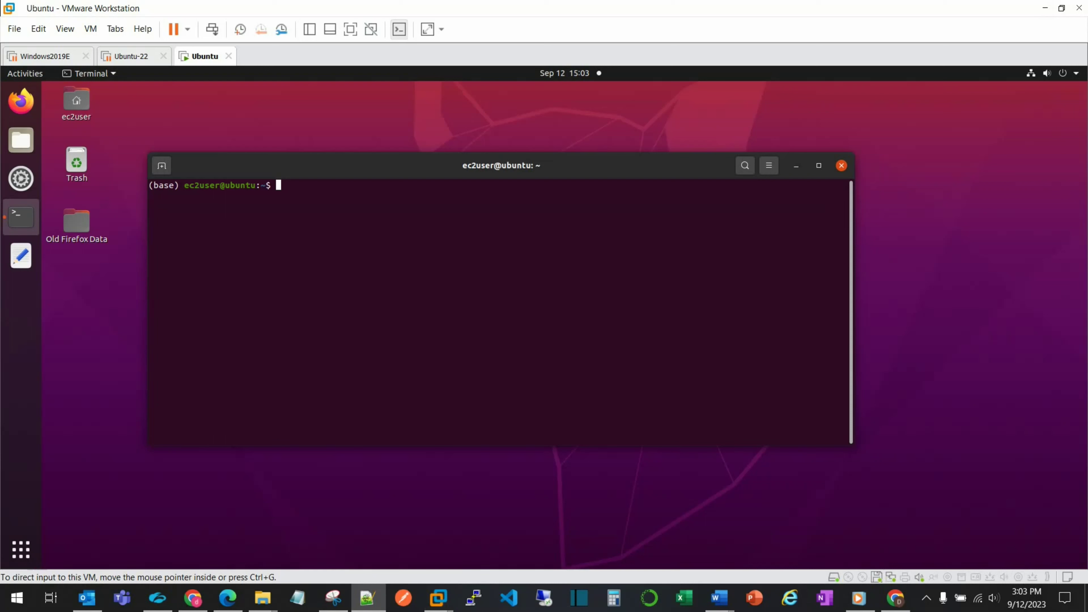
left_click(441, 262)
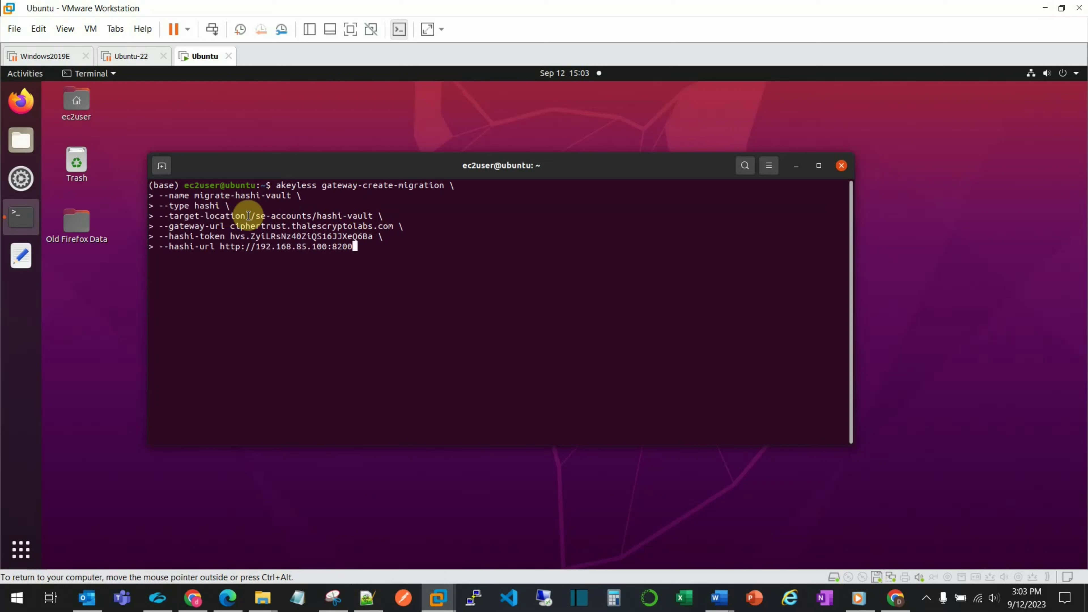
key("Return")
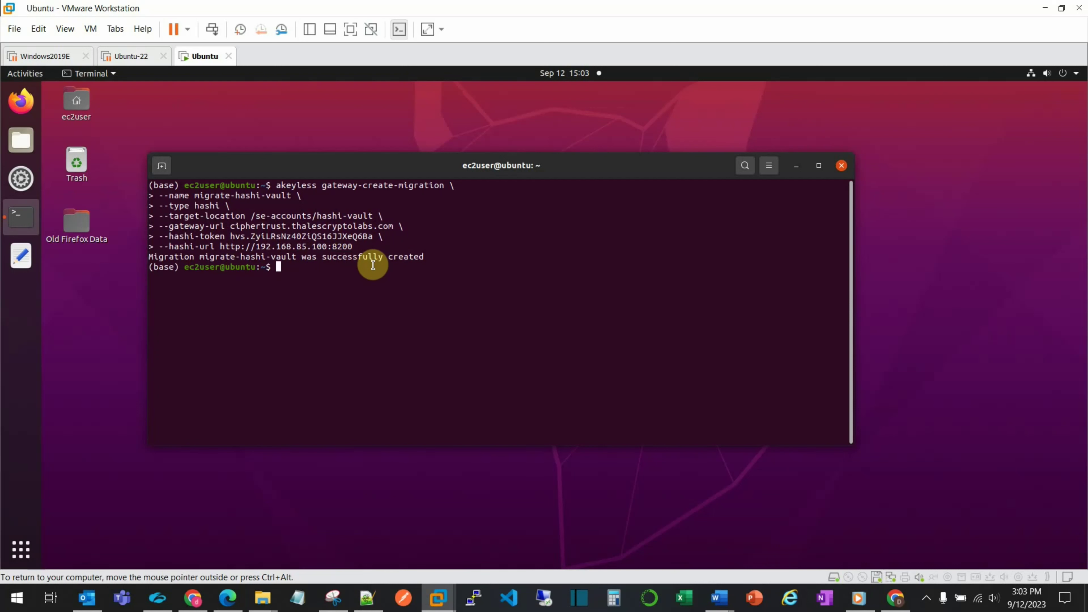
- Compare the page addresses of the Akeyless console and gateway Automatic Migration tabs
left_click(894, 597)
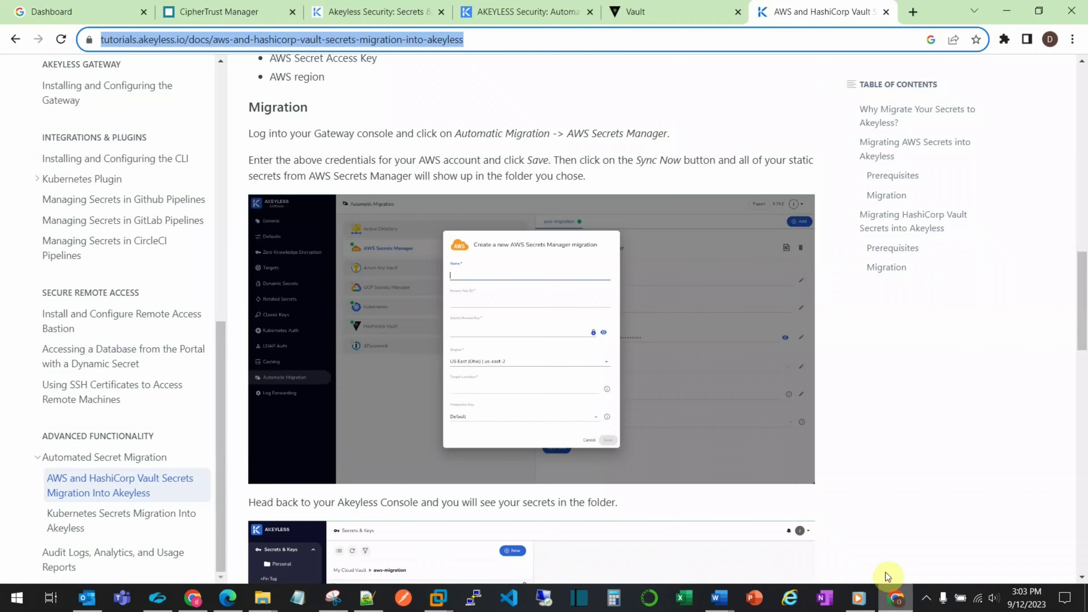
left_click(508, 15)
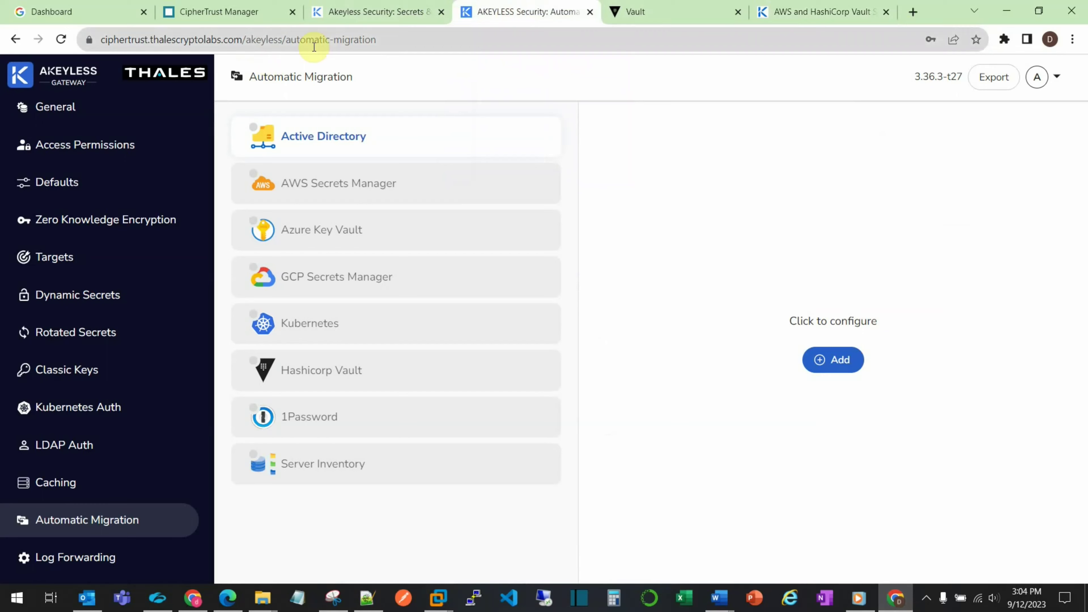
left_click(204, 12)
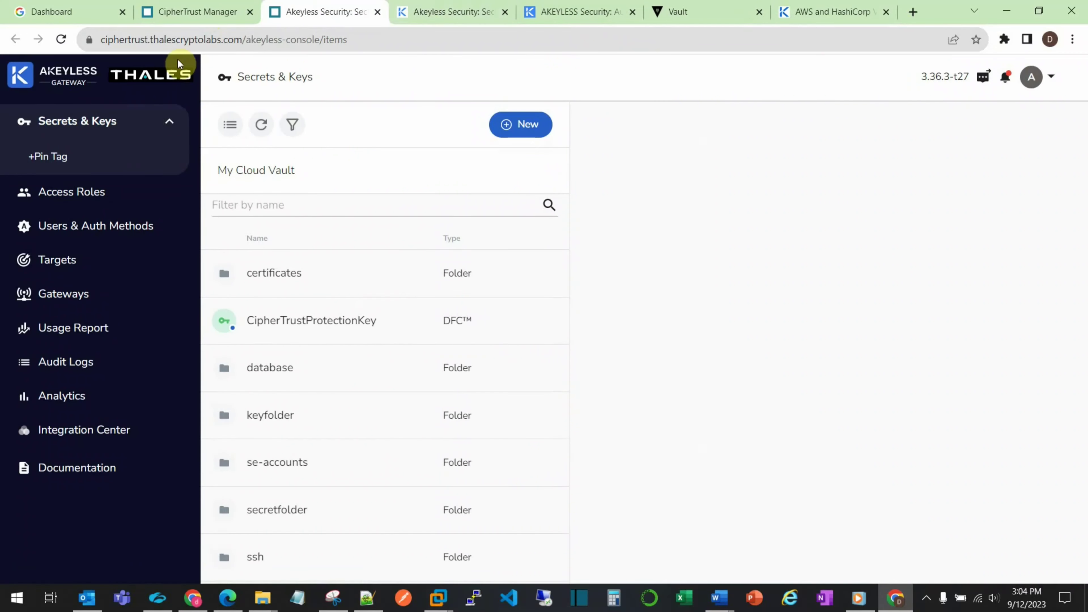
left_click_drag(246, 39, 320, 39)
left_click(561, 12)
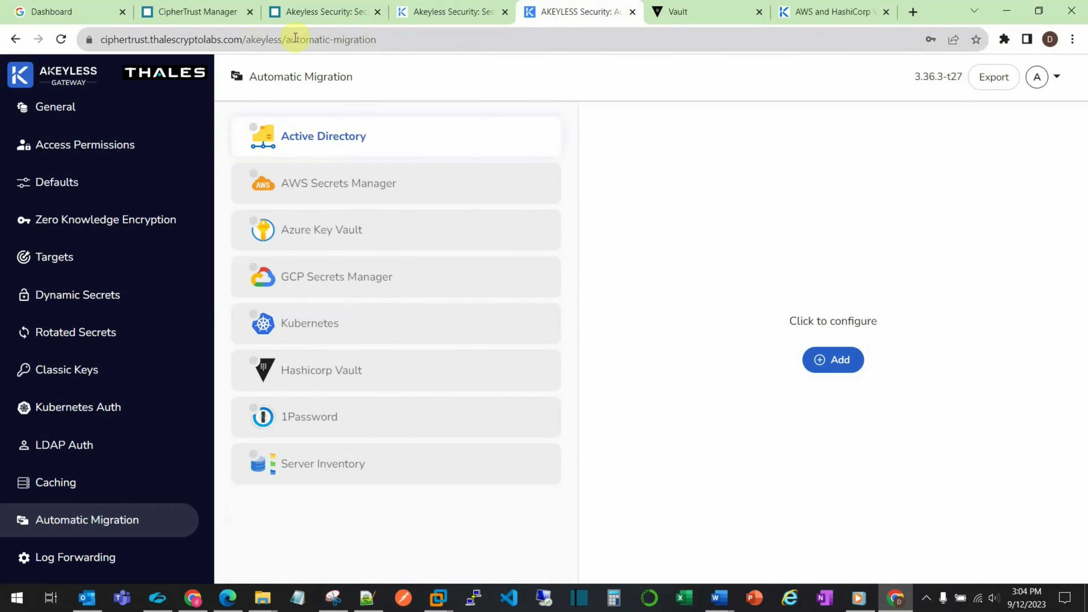
left_click_drag(245, 40, 284, 39)
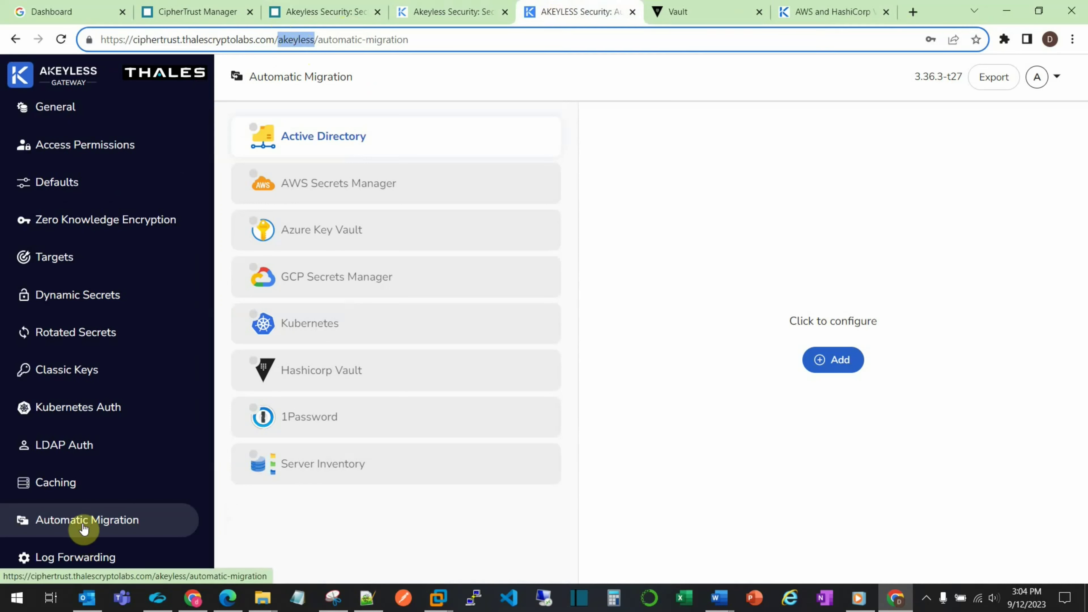
- Reload Automatic Migration and show the Hashicorp Vault migrate-hashi-vault settings
left_click(91, 536)
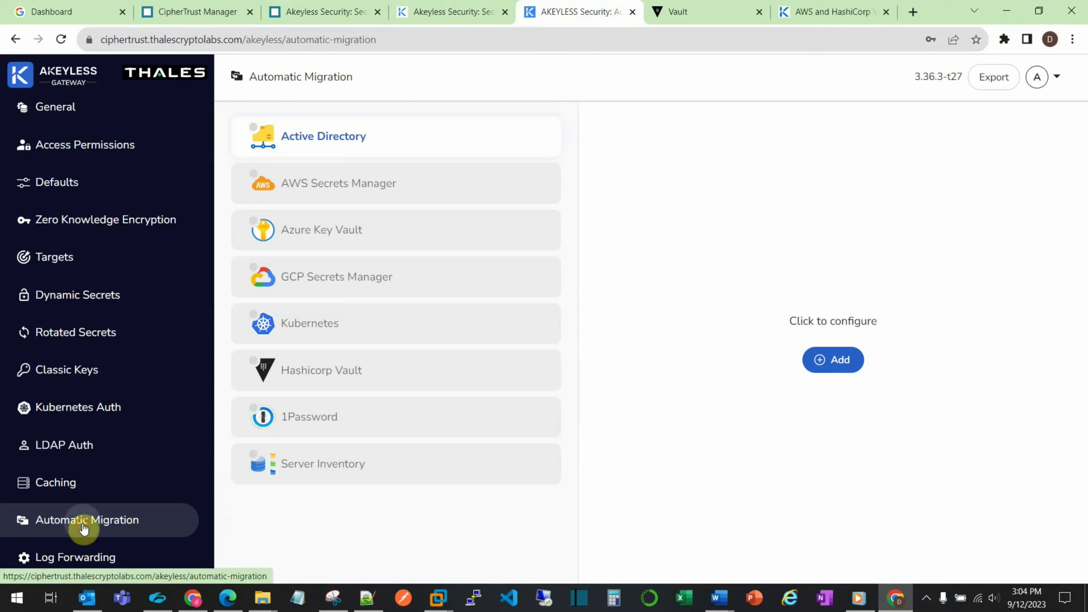
left_click(320, 376)
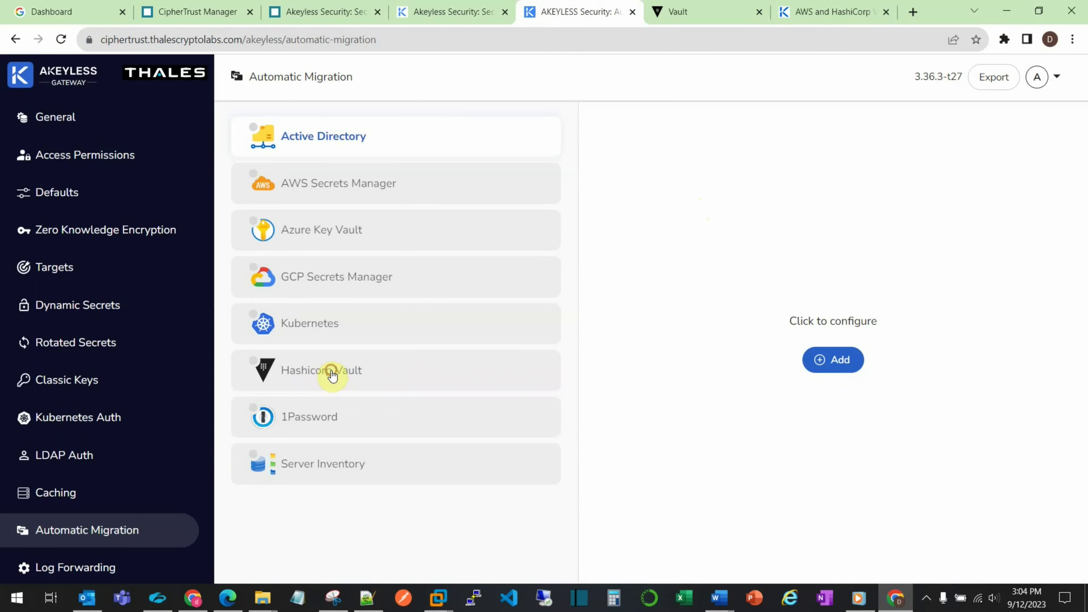
left_click(332, 372)
- Sync the migrate-hashi-vault migration with akeyless gateway-sync-migration --sync true in the terminal
key("alt+Tab")
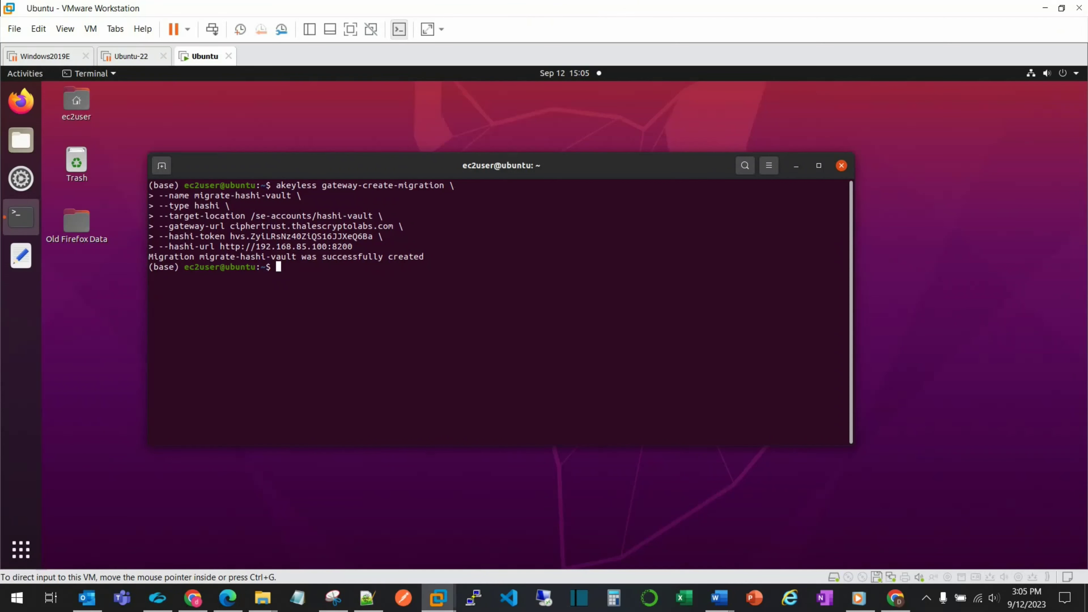
key("alt+Tab")
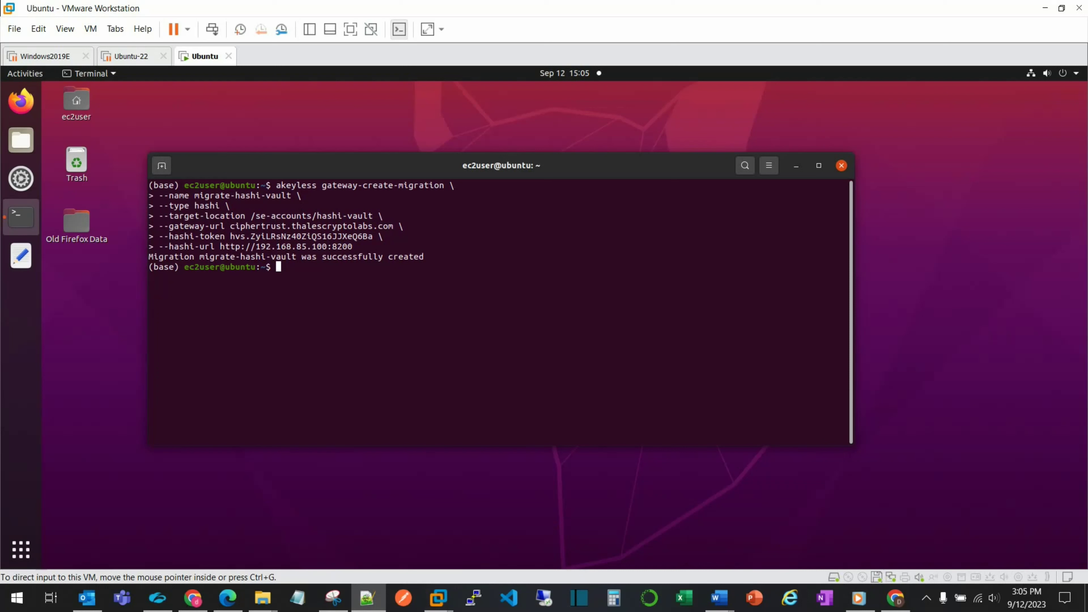
left_click(366, 281)
type("akeyless gateway-sync-migration \\ --name migrate-hashi-vault \\ --gateway-url ciphertrust.thalescryptolabs.com \\ --sync true")
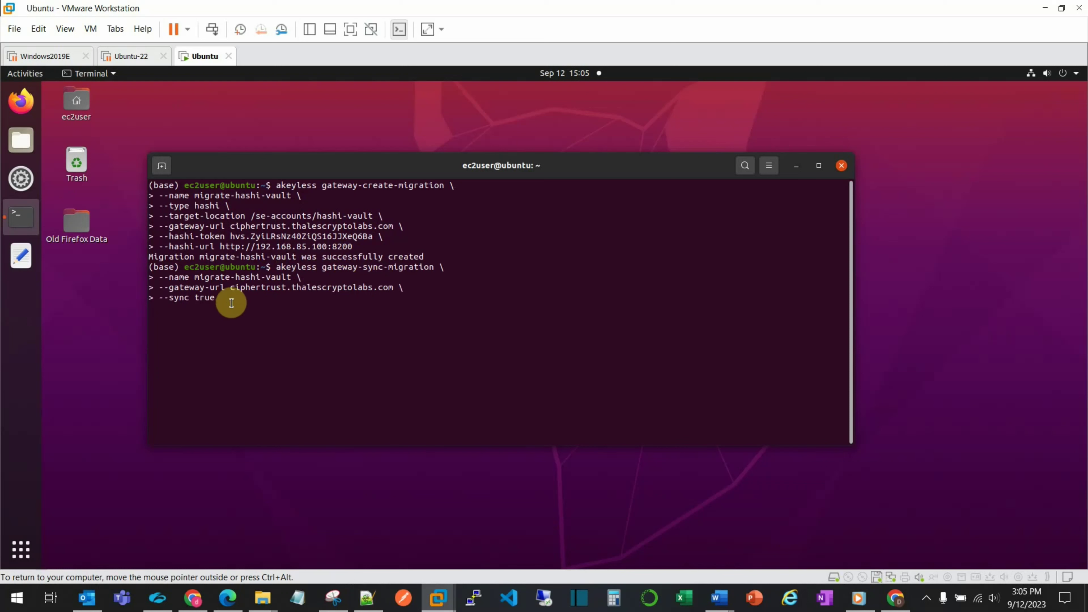
key("Return")
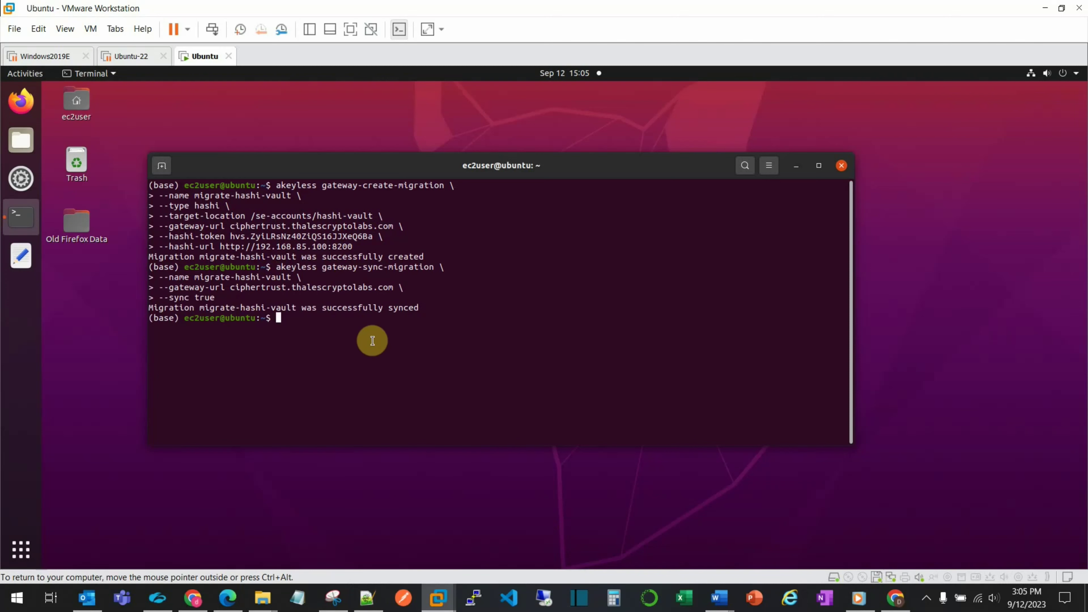
- List the gateway's migrations, confirming migrate-hashi-vault appears as Not running
type("akeyless gateway-list-migration \\ --gateway-url ciphertrust.thalescryptolabs.com")
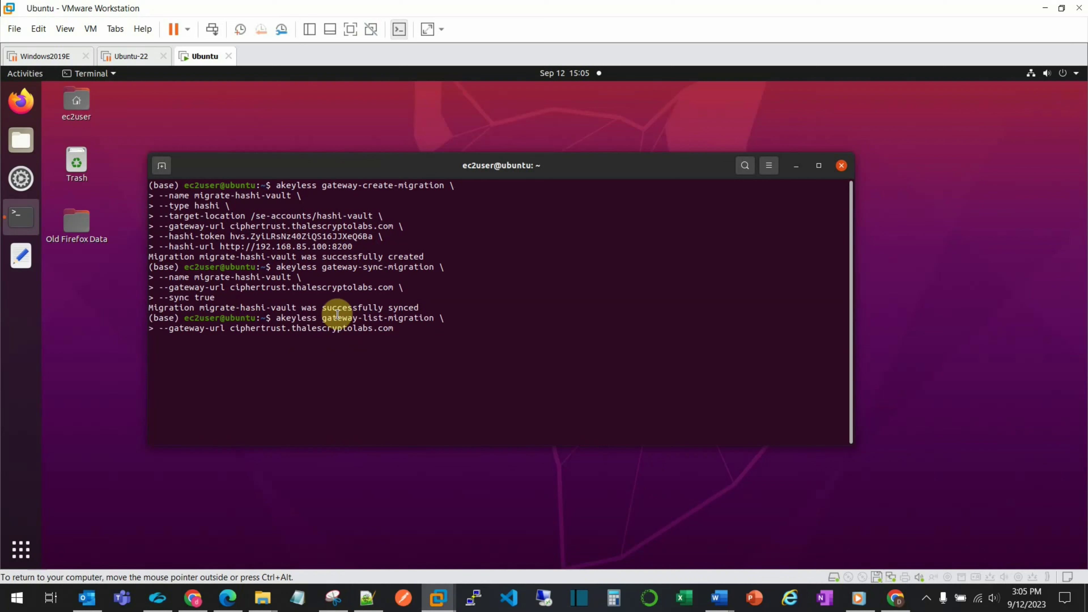
key("Return")
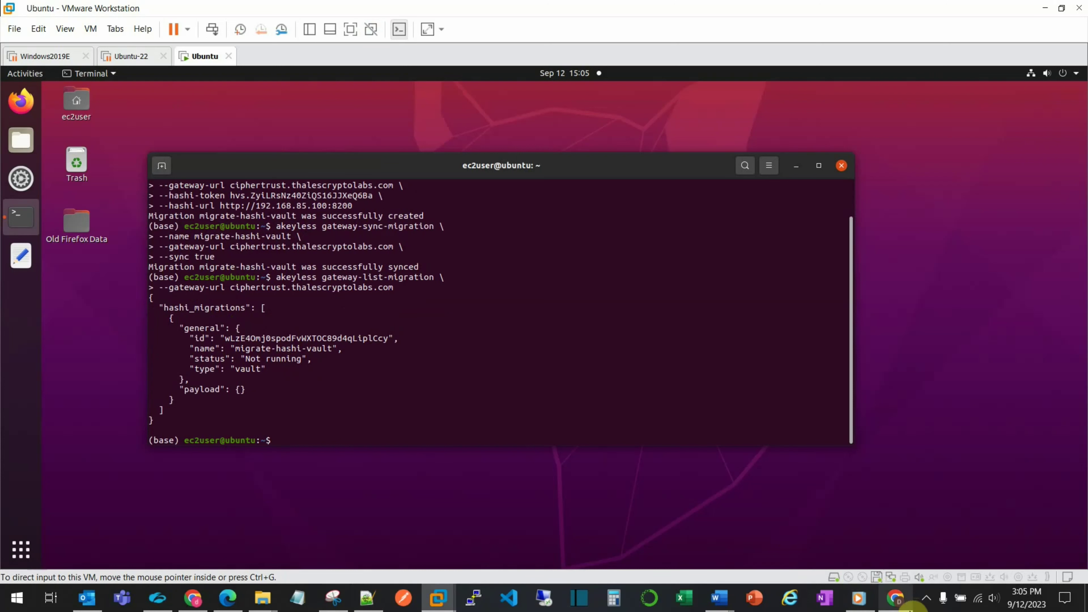
left_click(895, 597)
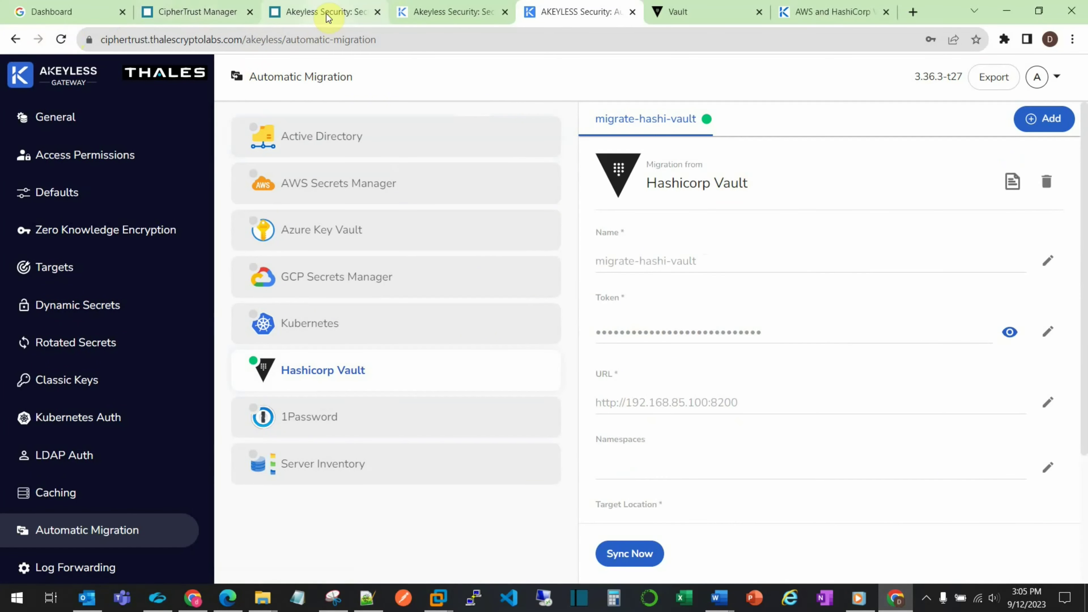
- Switch to the Akeyless console tab showing the My Cloud Vault folders, including se-accounts
left_click(322, 12)
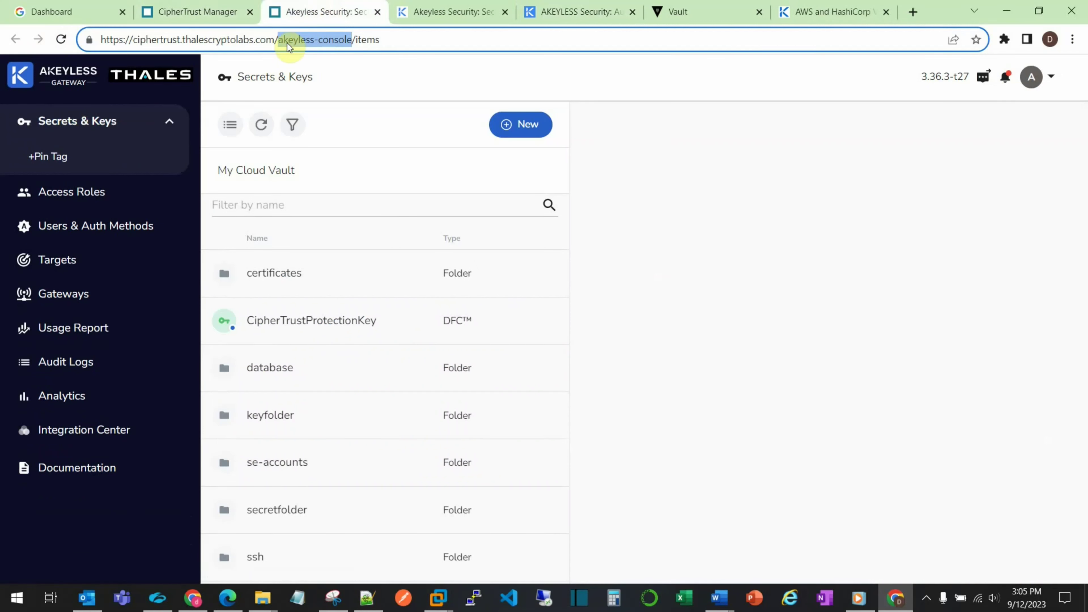
left_click(216, 12)
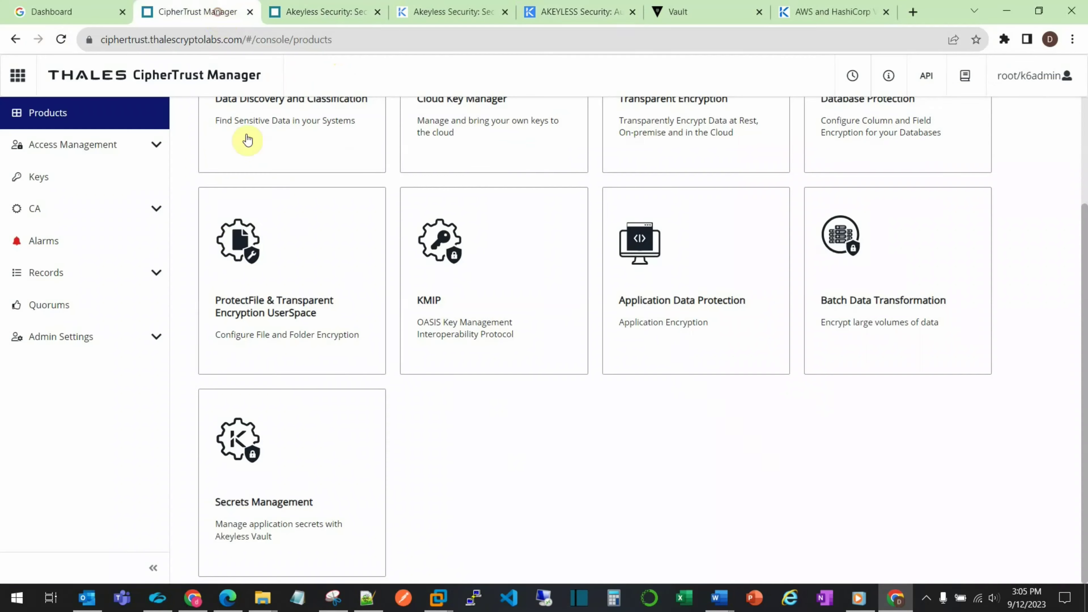
left_click(352, 15)
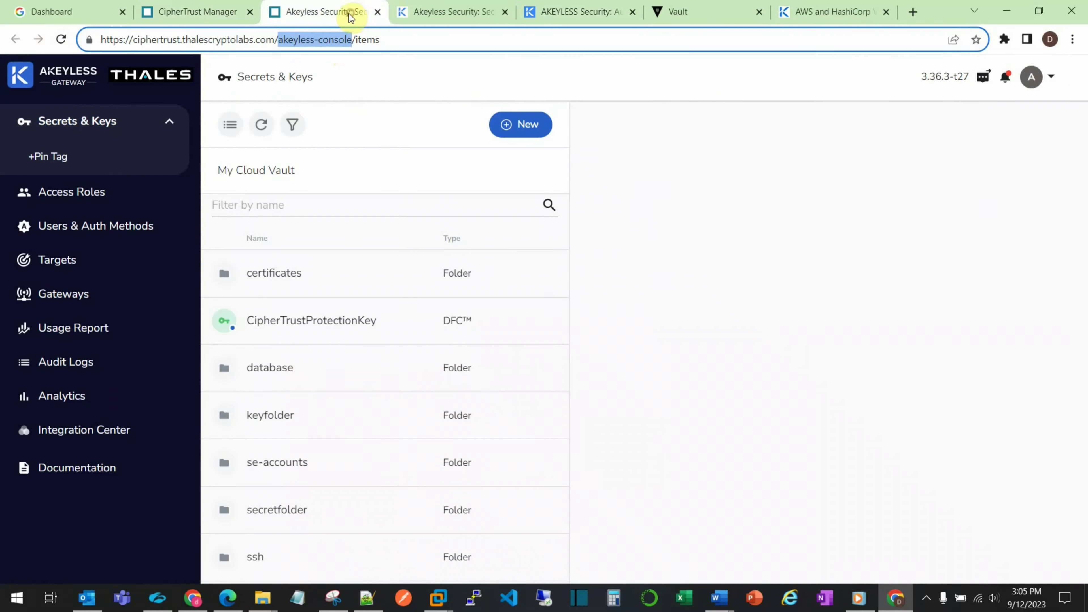
left_click(77, 129)
left_click(277, 463)
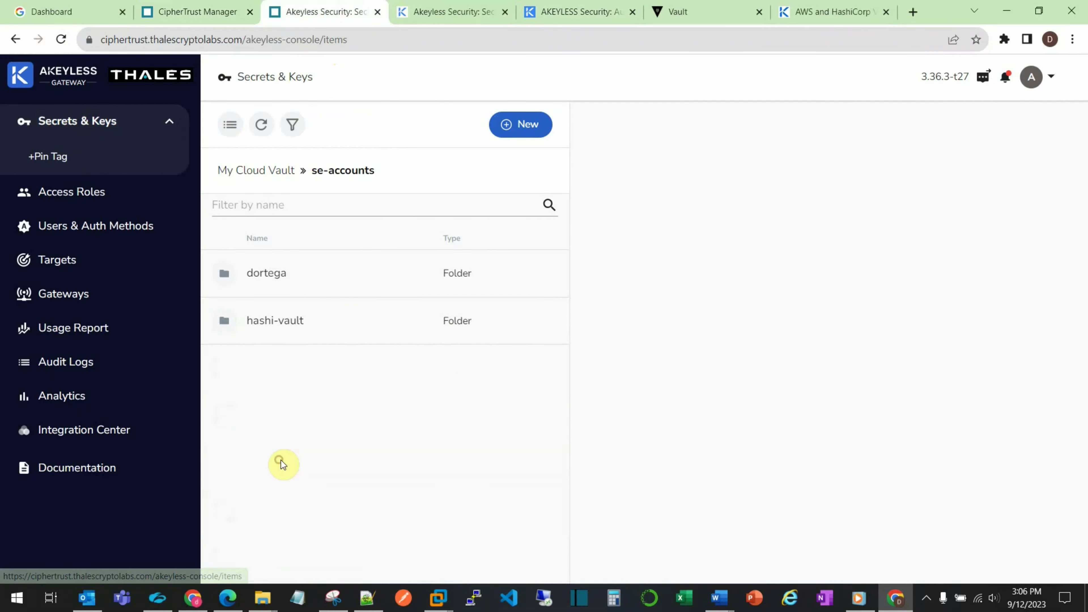
left_click(276, 326)
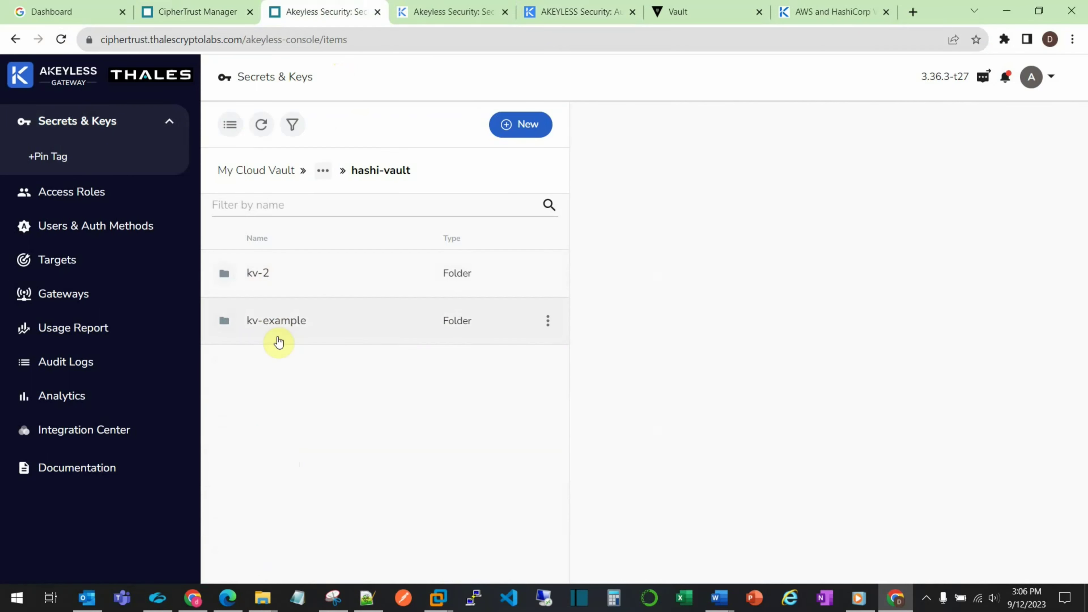
left_click(277, 331)
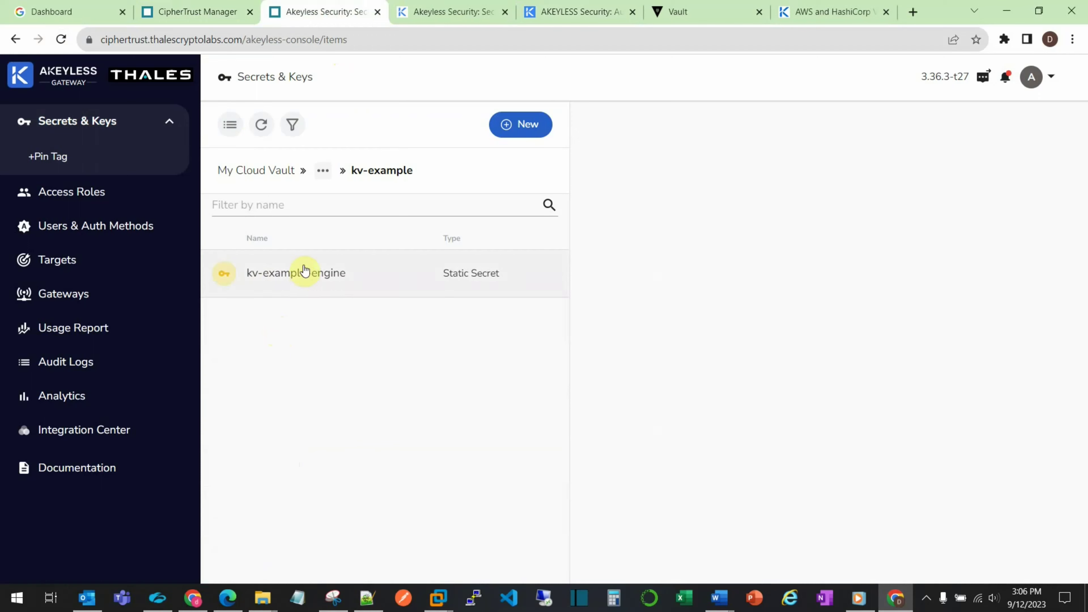
left_click(300, 273)
scroll(956, 413, "down", 2)
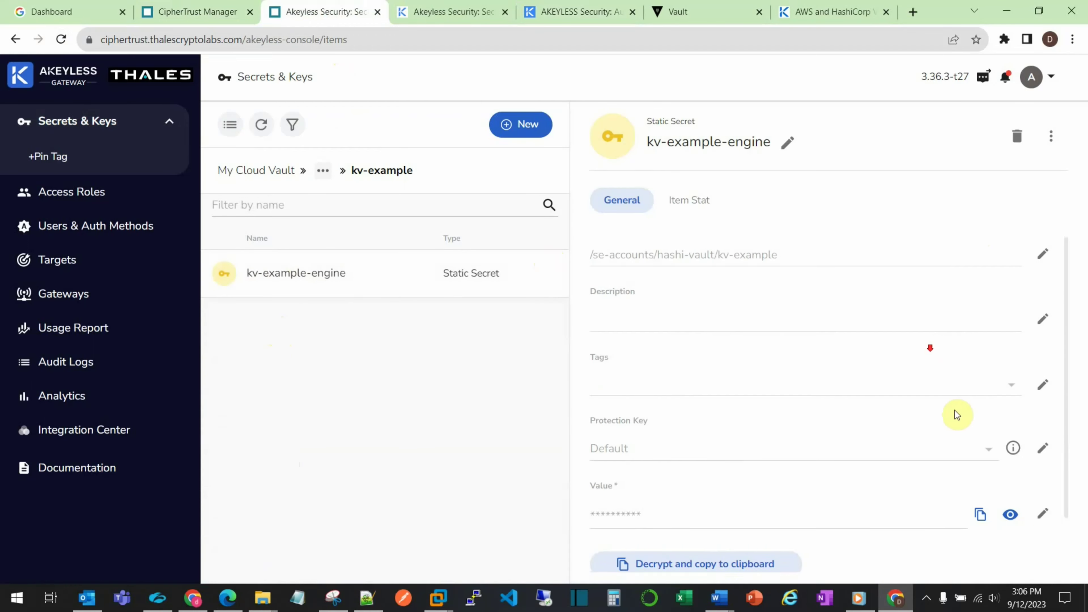
left_click(1012, 448)
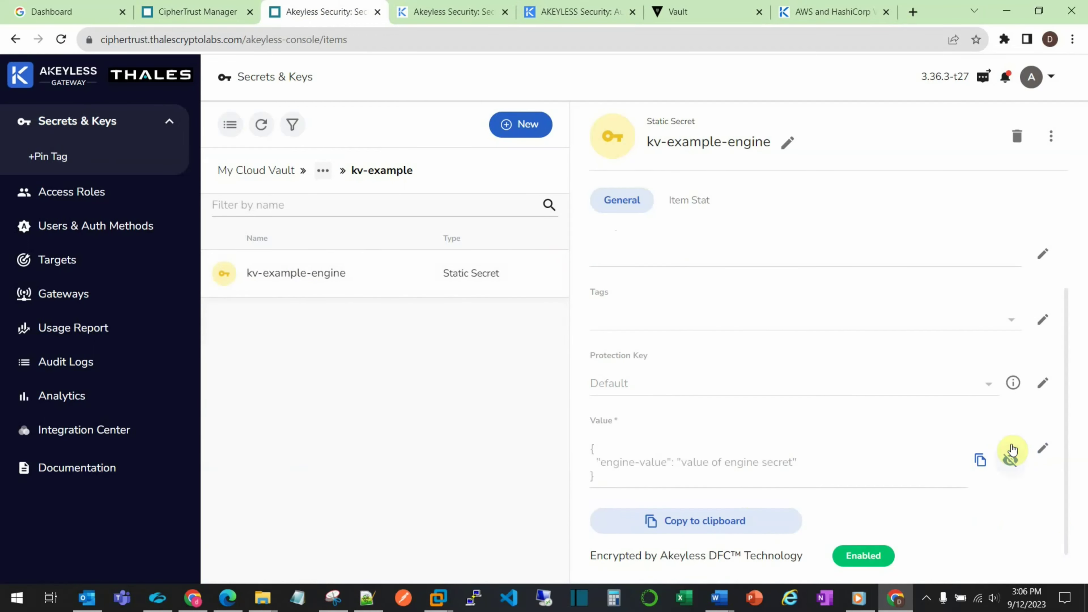
scroll(933, 493, "down", 1)
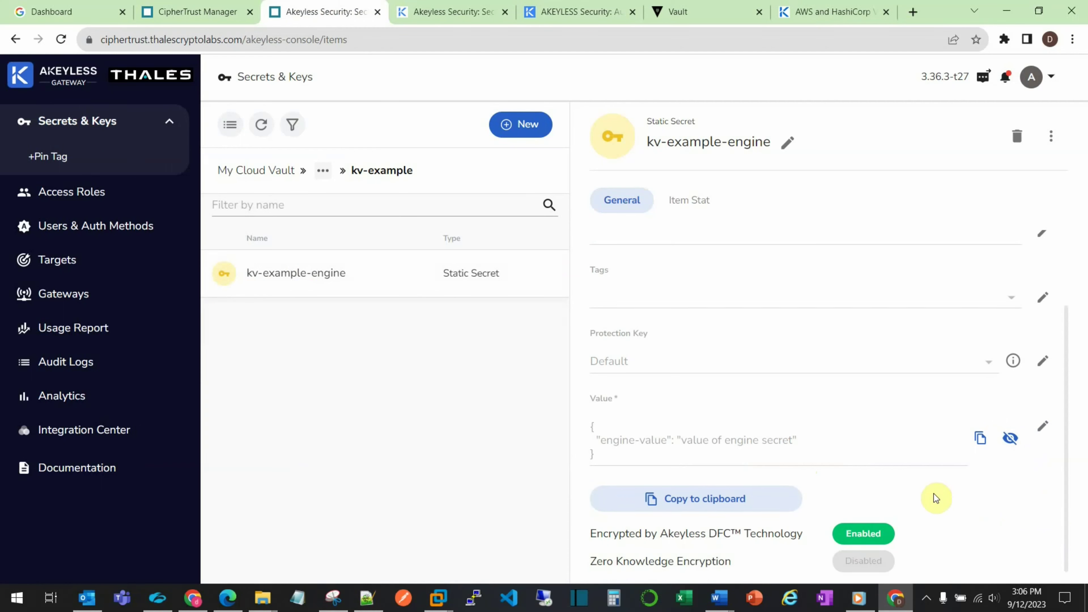